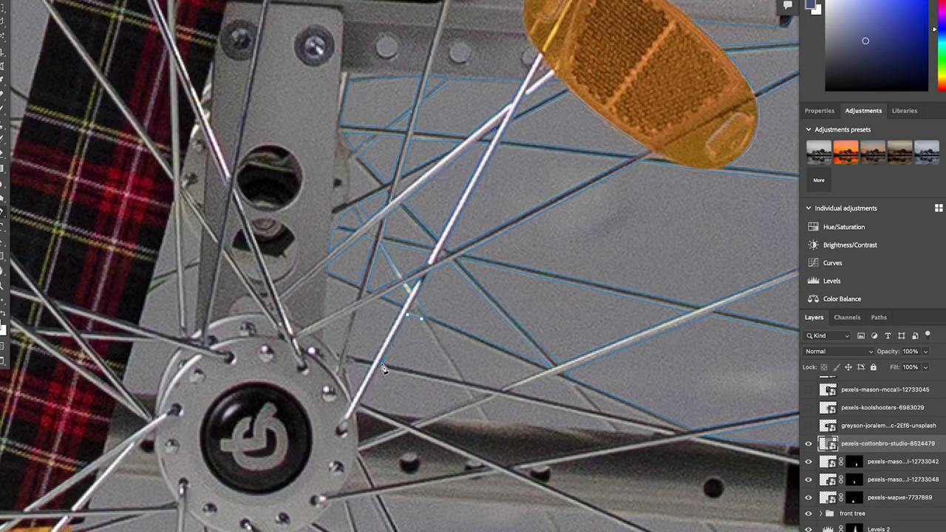
- Scroll the view around the wheelchair's spokes and caster wheel
{"action": "scroll", "coordinate": [343, 265], "scroll_direction": "down", "scroll_amount": 3}
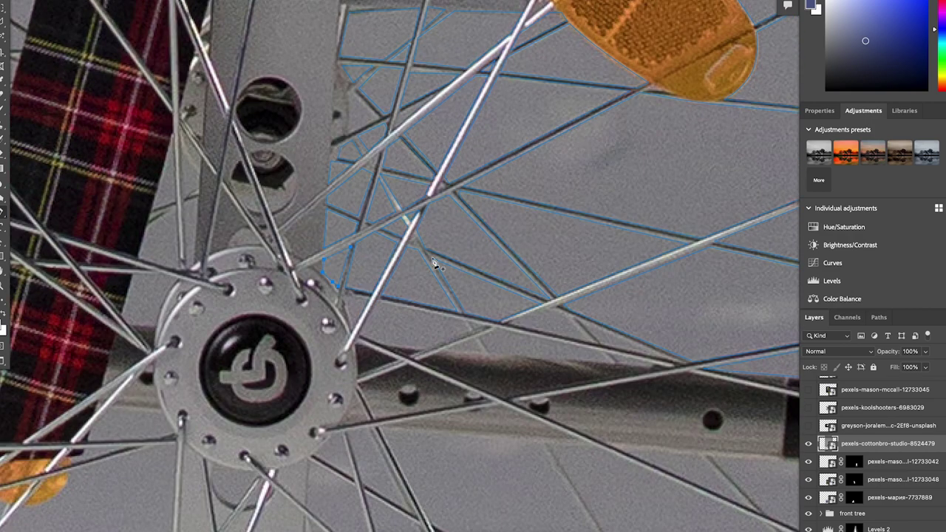
{"action": "scroll", "coordinate": [511, 327], "scroll_direction": "right", "scroll_amount": 5}
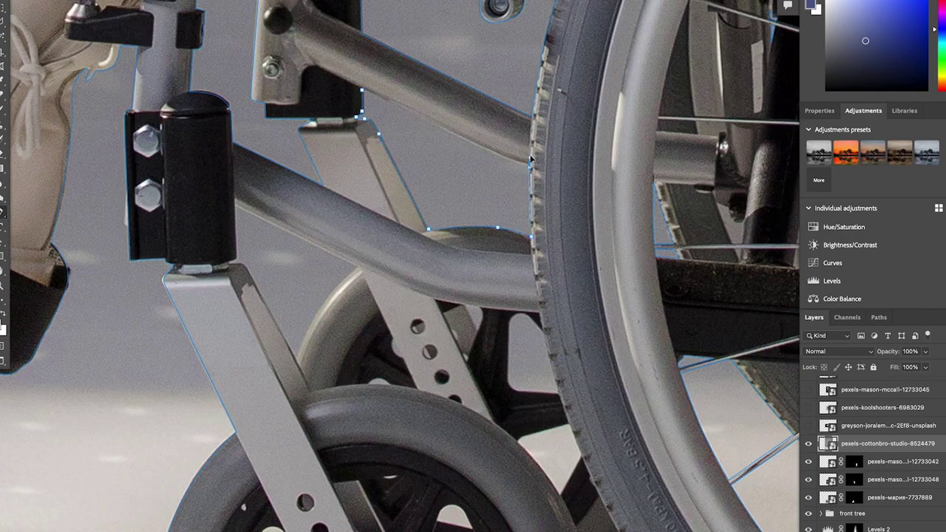
{"action": "scroll", "coordinate": [517, 163], "scroll_direction": "down", "scroll_amount": 5}
{"action": "scroll", "coordinate": [482, 210], "scroll_direction": "down", "scroll_amount": 4}
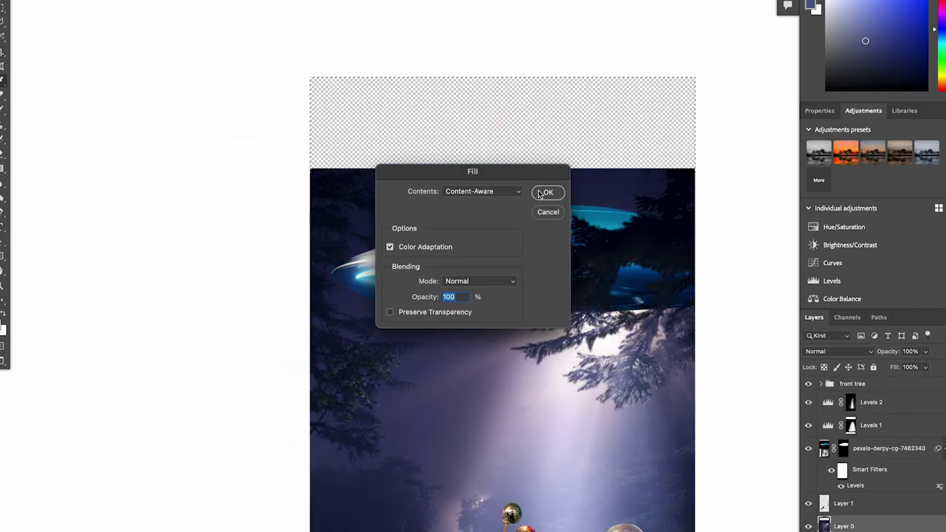
- Fill the empty top of the canvas with scenery and swap the painting colours
{"action": "left_click", "coordinate": [545, 193]}
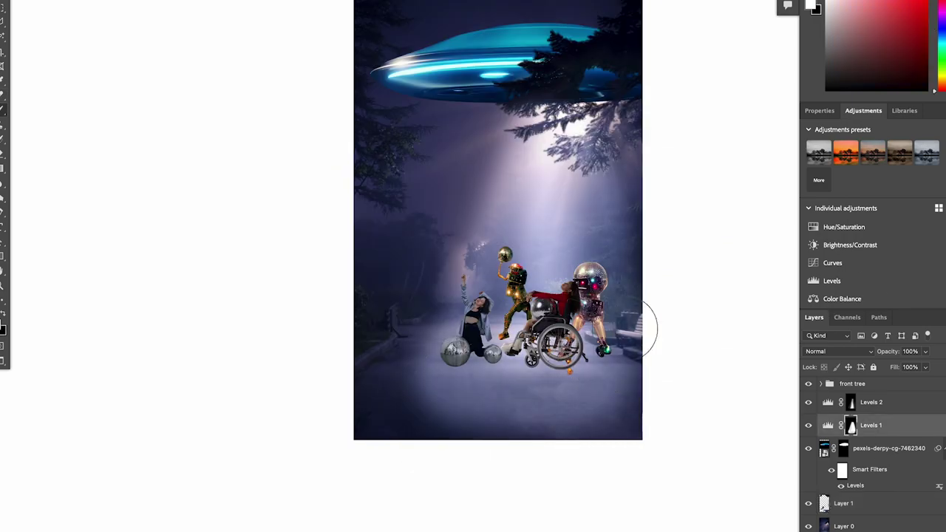
{"action": "key", "text": "alt+bracketright"}
{"action": "key", "text": "x"}
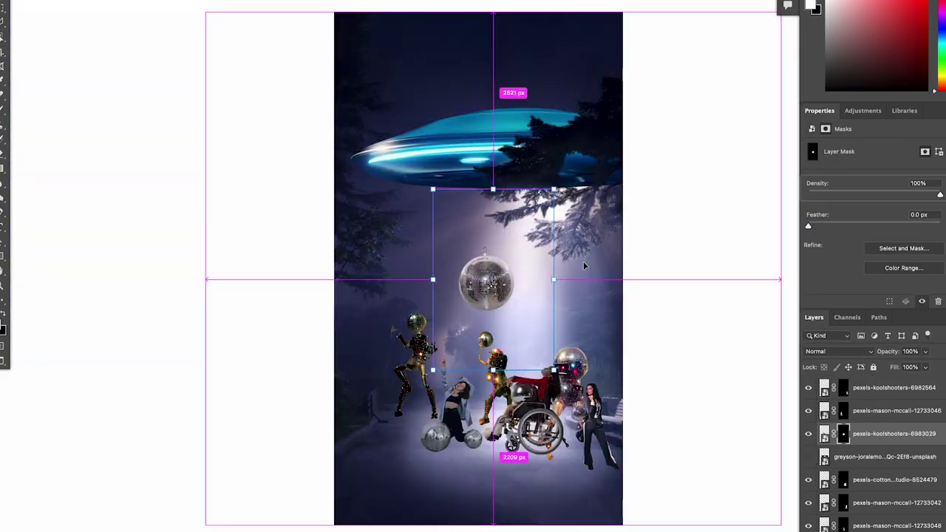
- Move the disco ball up beneath the UFO and paint the mask to darken the edges
{"action": "left_click_drag", "start_coordinate": [584, 266], "coordinate": [516, 210]}
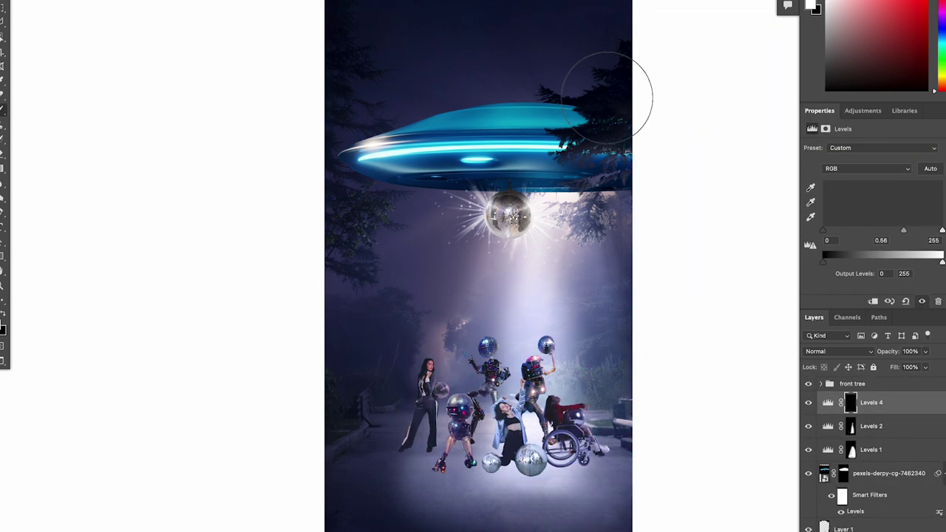
{"action": "mouse_move", "coordinate": [607, 96]}
{"action": "left_mouse_down"}
{"action": "mouse_move", "coordinate": [317, 486]}
{"action": "mouse_move", "coordinate": [508, 274]}
{"action": "left_mouse_up"}
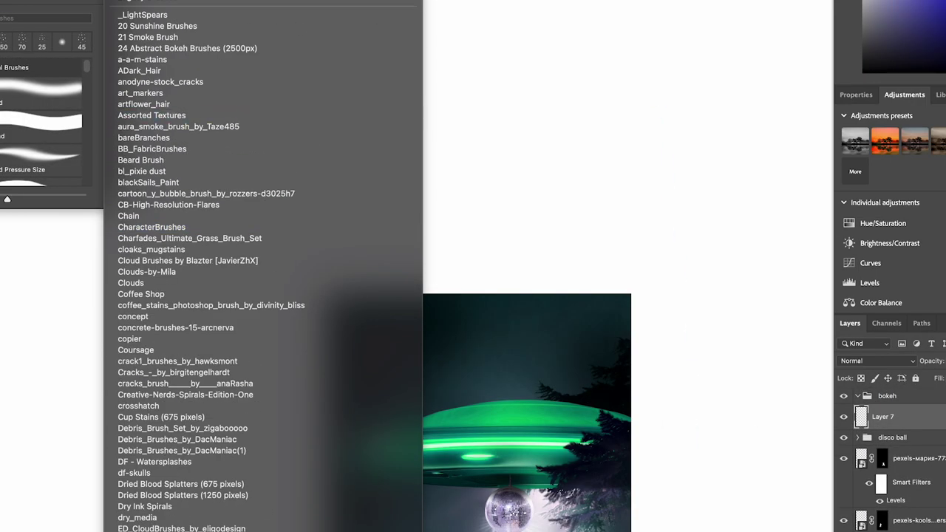
- Enable brush scattering for the bokeh dots and set Layer 7 to Soft Light
{"action": "left_click", "coordinate": [203, 48]}
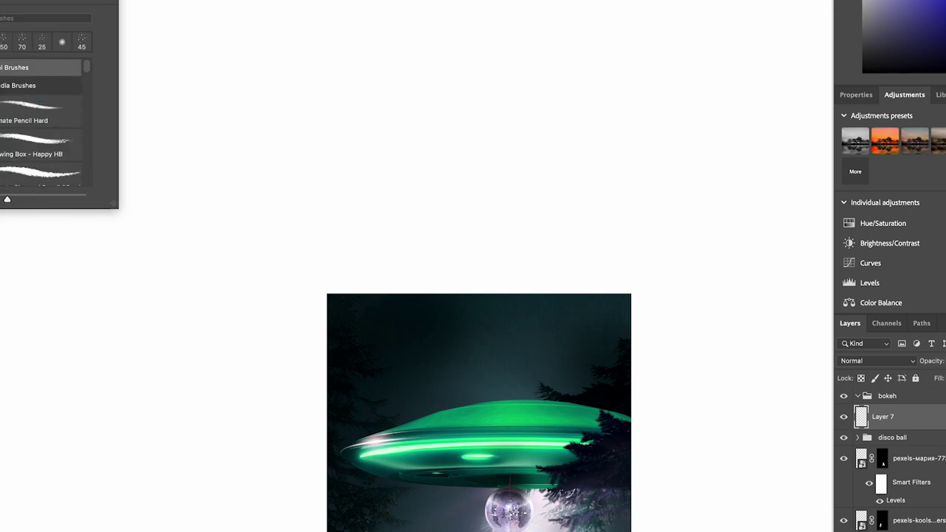
{"action": "scroll", "coordinate": [31, 122], "scroll_direction": "down", "scroll_amount": 5}
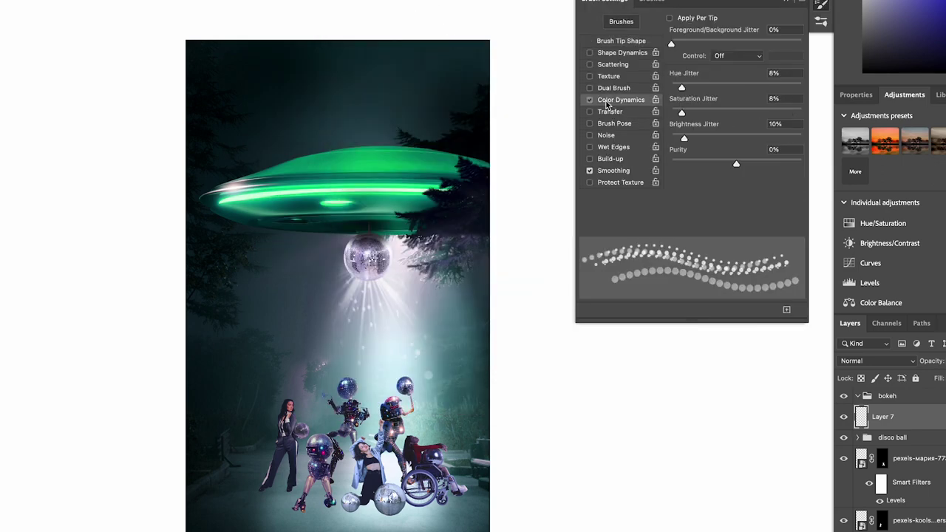
{"action": "left_click", "coordinate": [613, 64]}
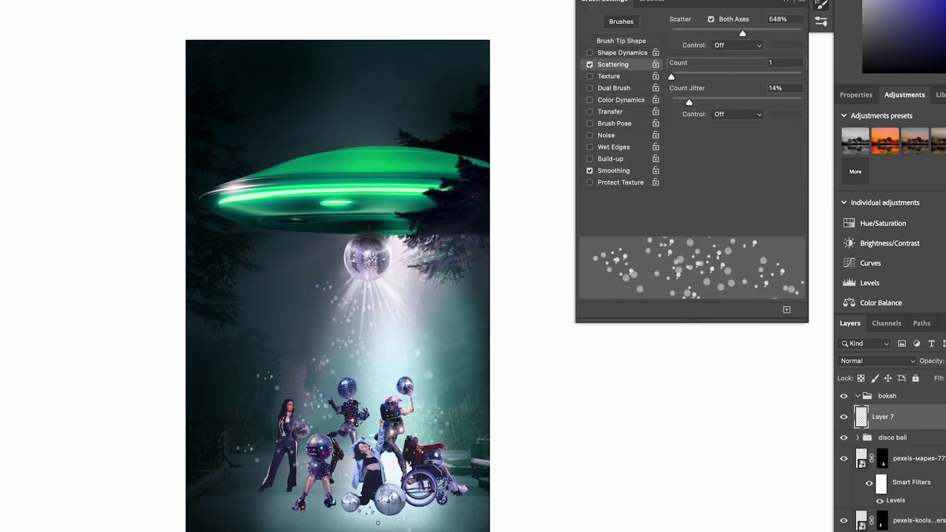
{"action": "left_click", "coordinate": [876, 361]}
{"action": "left_click", "coordinate": [857, 530]}
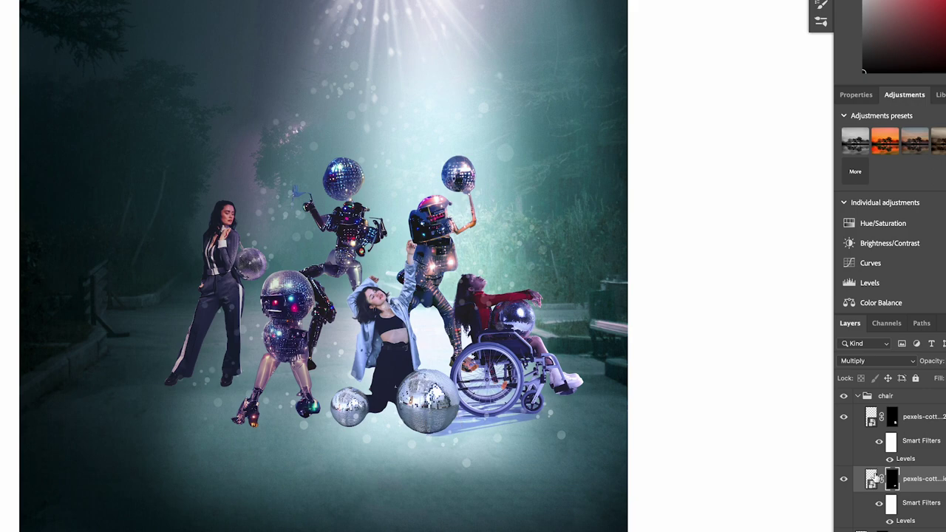
- Add a Curves adjustment to the wheelchair and open the knees group to edit its mask
{"action": "left_click", "coordinate": [871, 263]}
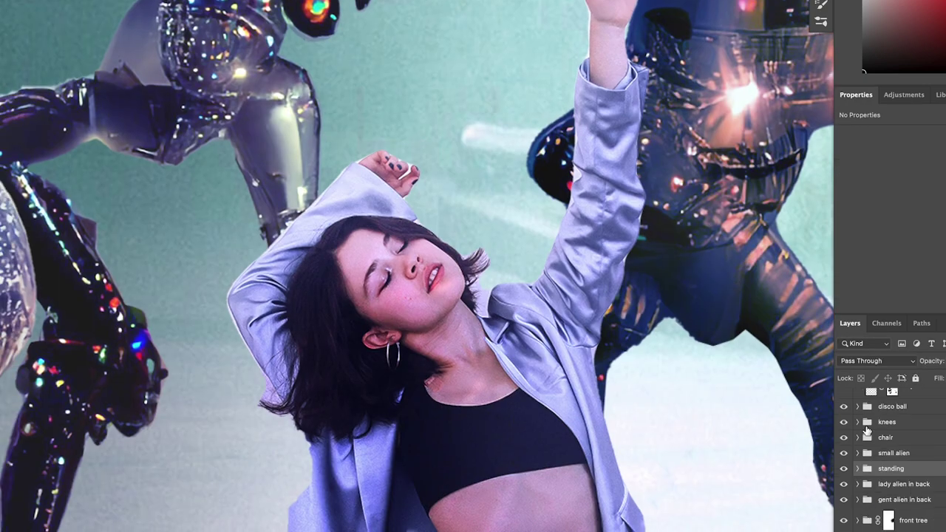
{"action": "left_click", "coordinate": [865, 427]}
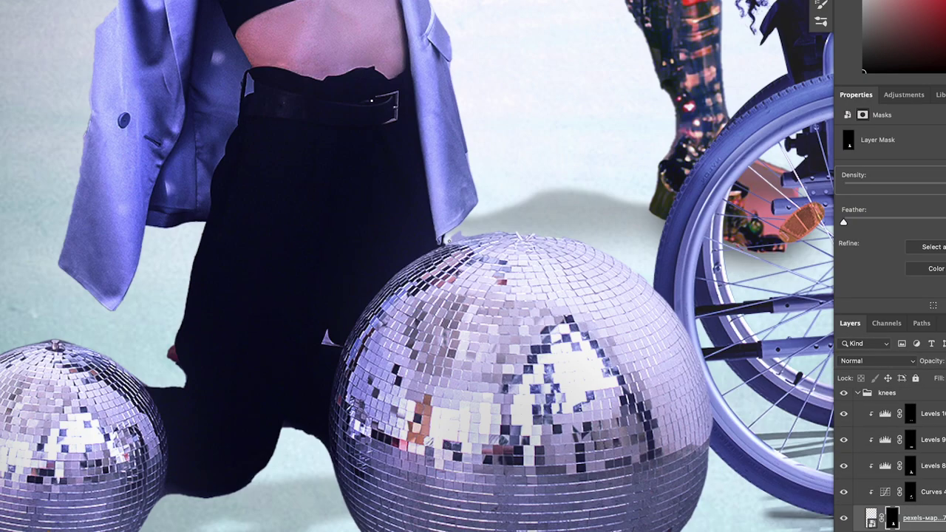
{"action": "scroll", "coordinate": [312, 262], "scroll_direction": "down", "scroll_amount": 3}
{"action": "scroll", "coordinate": [312, 262], "scroll_direction": "down", "scroll_amount": 2}
{"action": "scroll", "coordinate": [313, 261], "scroll_direction": "down", "scroll_amount": 3}
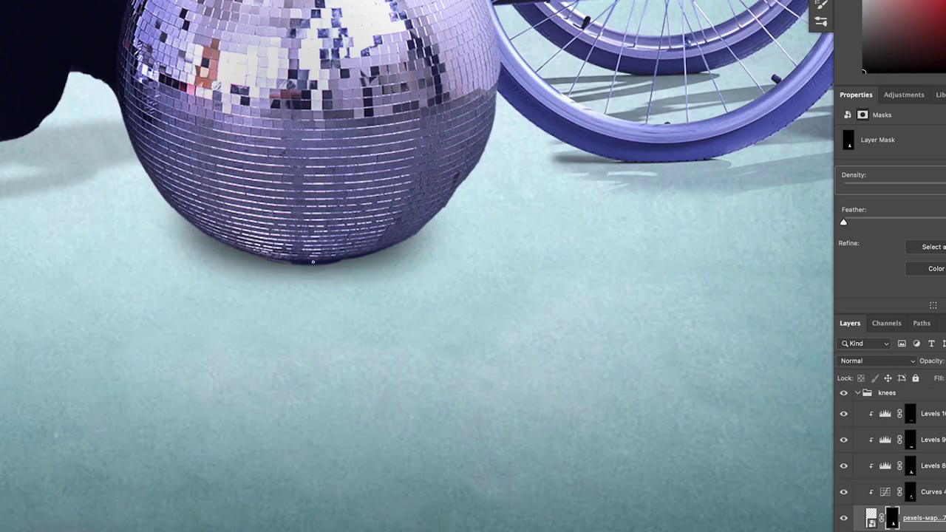
- Collapse the knees group and paint a floor shadow under the dancers' feet
{"action": "key", "text": "ctrl+0"}
{"action": "left_click", "coordinate": [858, 453]}
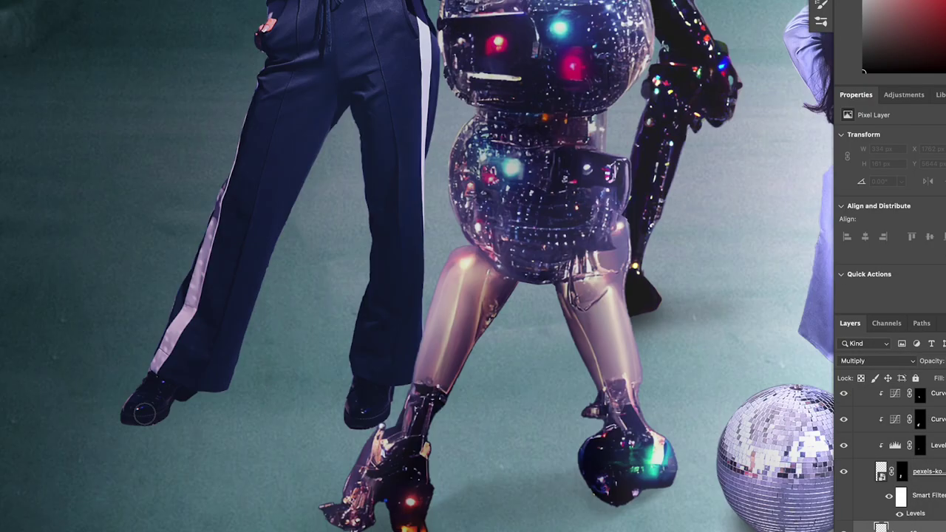
{"action": "left_click_drag", "start_coordinate": [152, 382], "coordinate": [291, 358]}
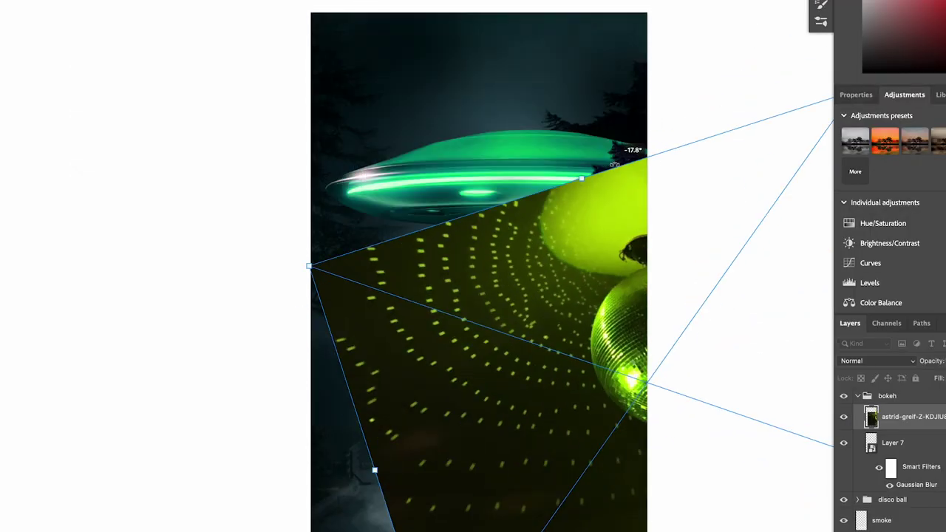
- Set the light-dots photo to Color Dodge and merge a copy of the dancers
{"action": "left_click", "coordinate": [872, 481]}
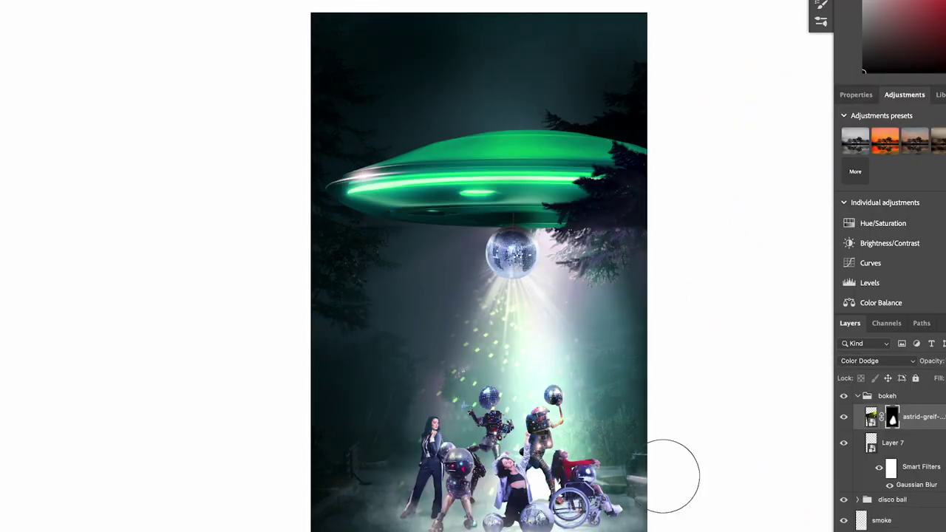
{"action": "key", "text": "ctrl+plus"}
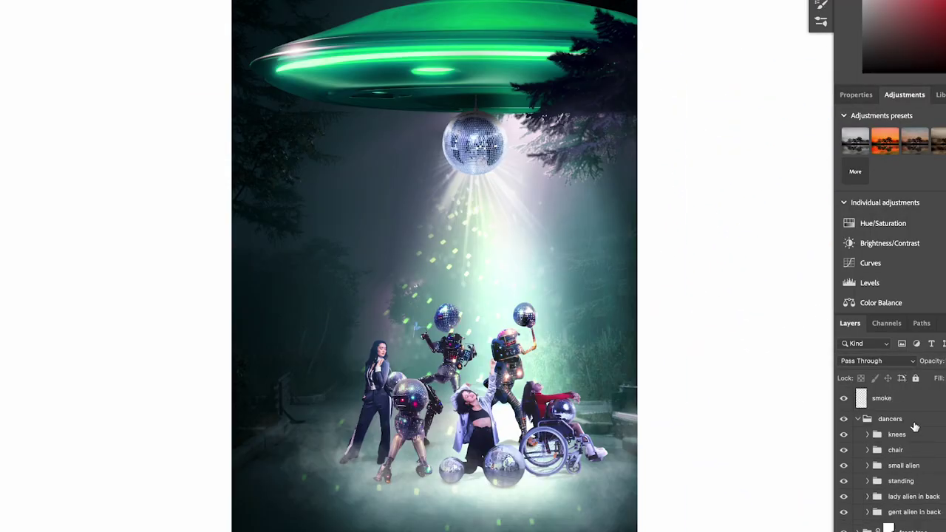
{"action": "key", "text": "ctrl+j"}
{"action": "key", "text": "ctrl+e"}
- Brighten the merged dancers copy's highlights with Levels on the combined channels
{"action": "key", "text": "ctrl+l"}
{"action": "left_click_drag", "start_coordinate": [784, 201], "coordinate": [788, 209]}
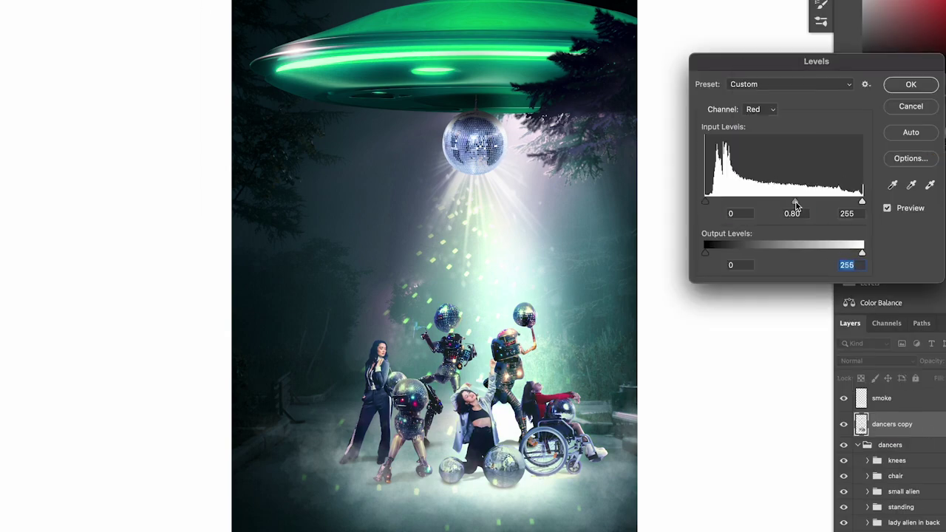
{"action": "left_click", "coordinate": [757, 97]}
{"action": "left_click_drag", "start_coordinate": [861, 202], "coordinate": [832, 202]}
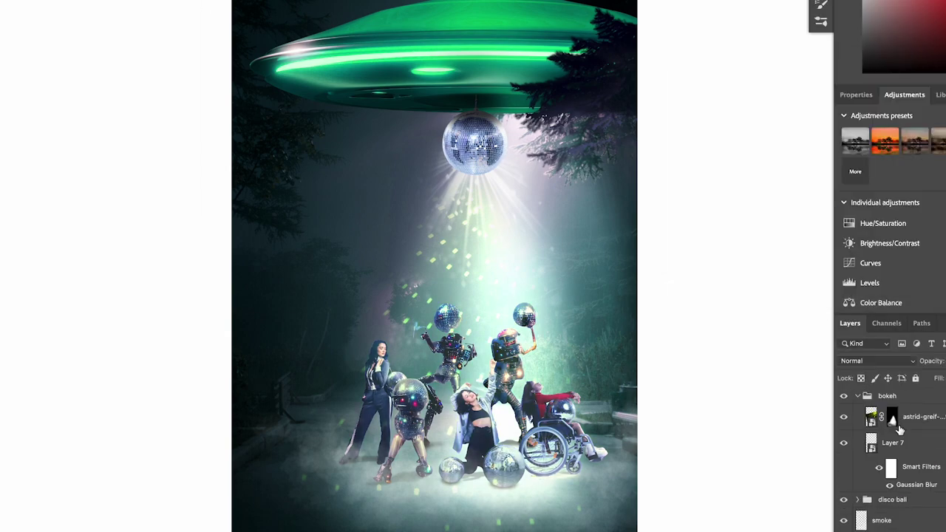
{"action": "scroll", "coordinate": [428, 403], "scroll_direction": "up", "scroll_amount": 1}
{"action": "scroll", "coordinate": [428, 403], "scroll_direction": "up", "scroll_amount": 1}
{"action": "scroll", "coordinate": [428, 403], "scroll_direction": "up", "scroll_amount": 1}
{"action": "key", "text": "ctrl+0"}
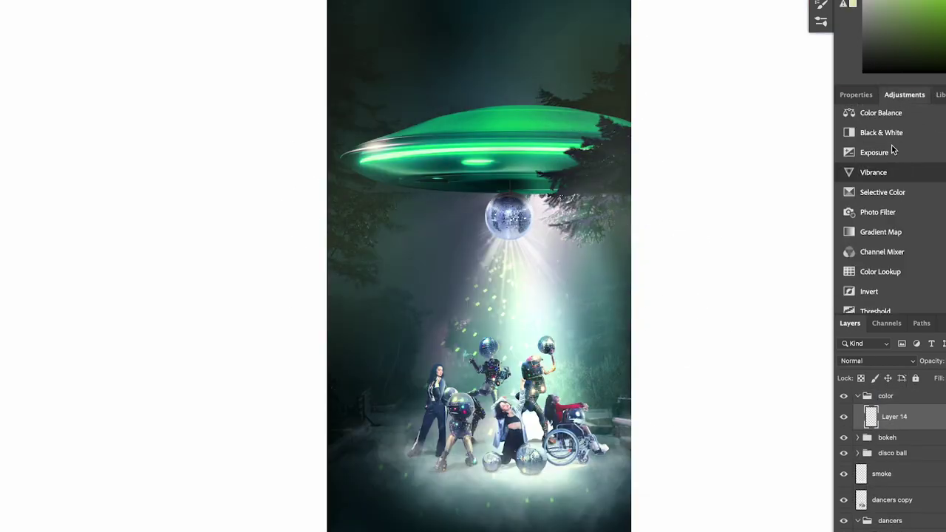
- Set Layer 14 in the color group to Screen blending
{"action": "left_click", "coordinate": [933, 430]}
{"action": "left_click", "coordinate": [876, 360]}
{"action": "left_click", "coordinate": [857, 466]}
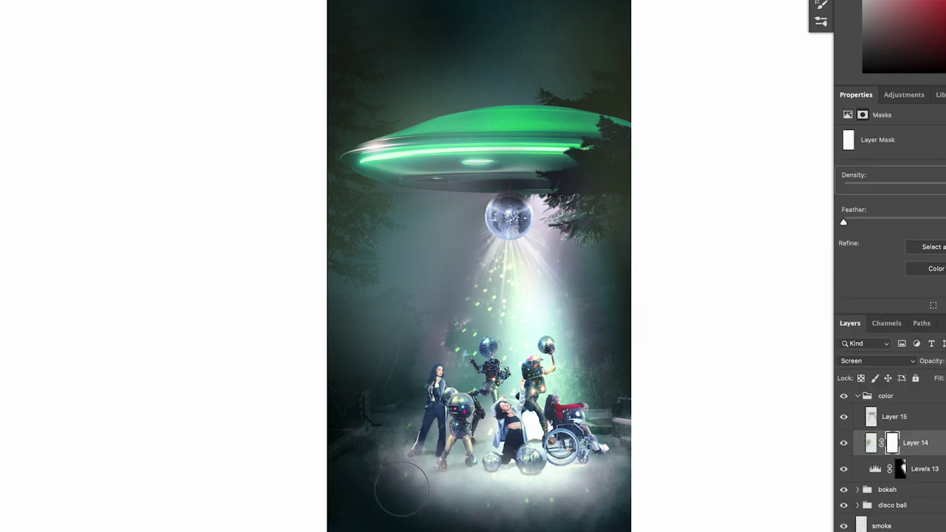
{"action": "key", "text": "ctrl+plus"}
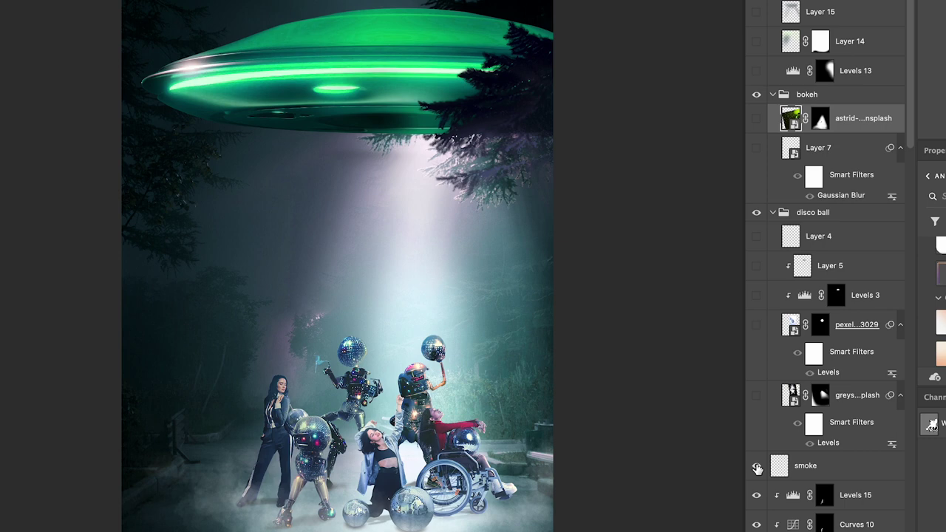
- Hide the wheelchair group and other layers down to the base forest photo with the UFO
{"action": "left_click_drag", "start_coordinate": [757, 468], "coordinate": [759, 293]}
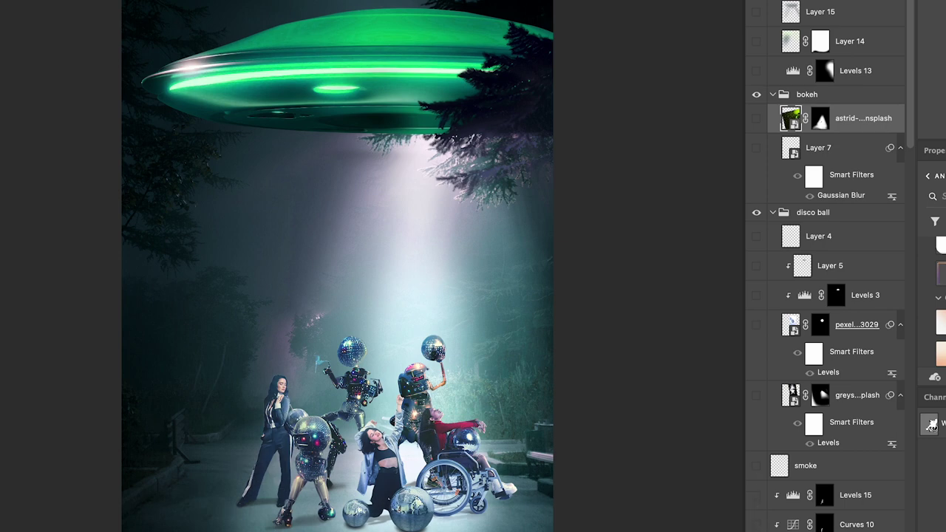
{"action": "left_click_drag", "start_coordinate": [759, 444], "coordinate": [760, 266]}
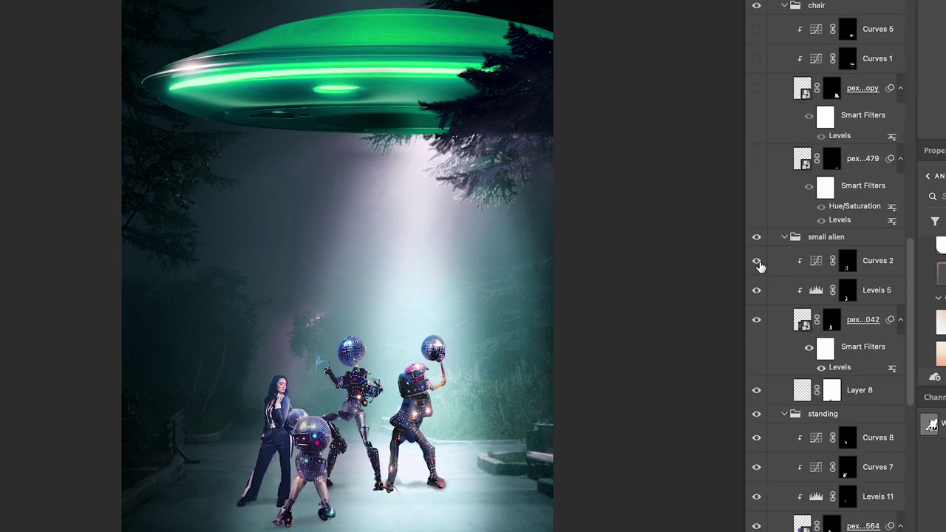
{"action": "left_click_drag", "start_coordinate": [761, 477], "coordinate": [758, 517]}
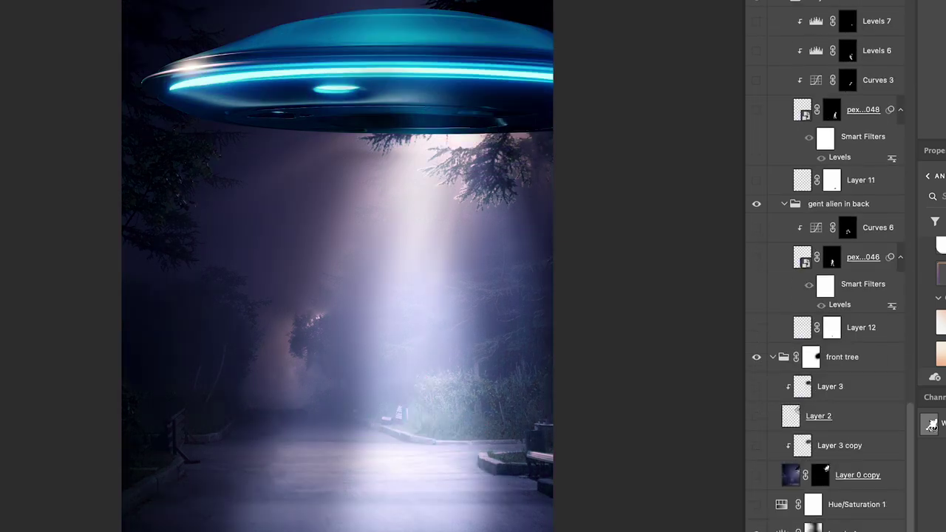
{"action": "left_click_drag", "start_coordinate": [761, 418], "coordinate": [761, 517]}
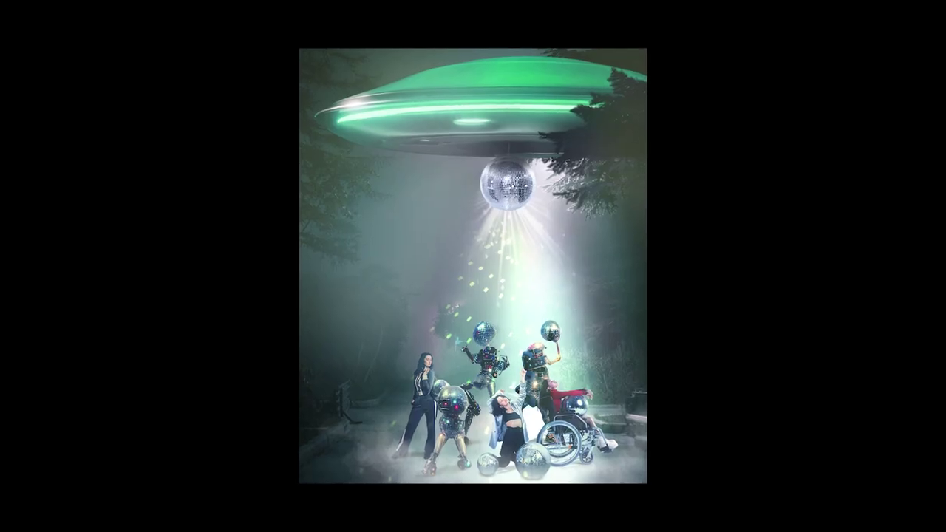